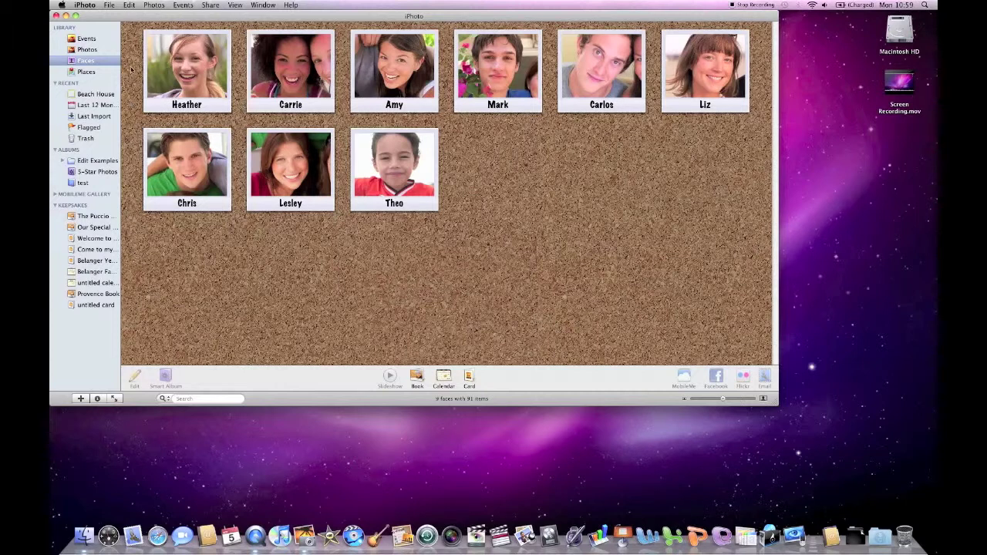
# - Open the Beach House event and find the portrait of the man leaning on the white porch railing
pyautogui.click(86, 39)
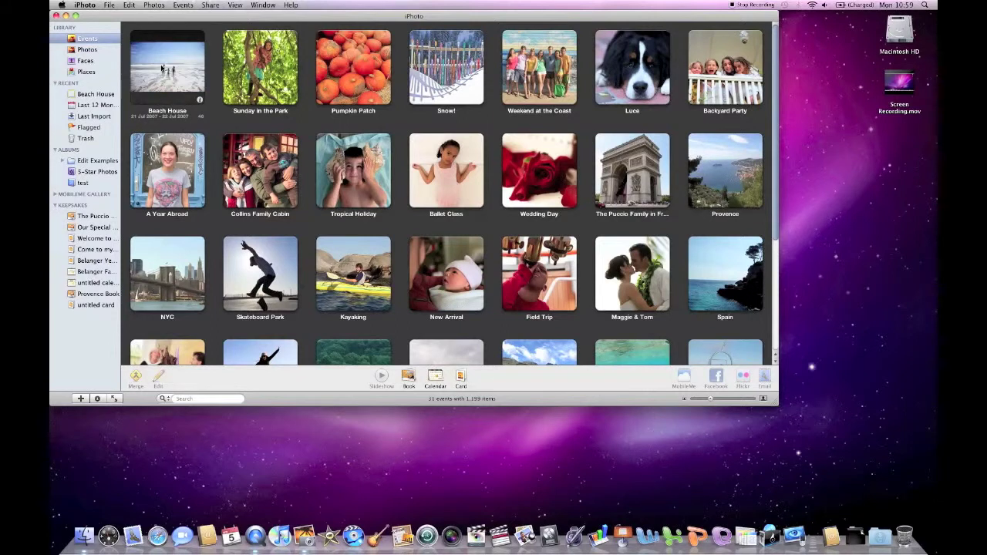
pyautogui.doubleClick(171, 69)
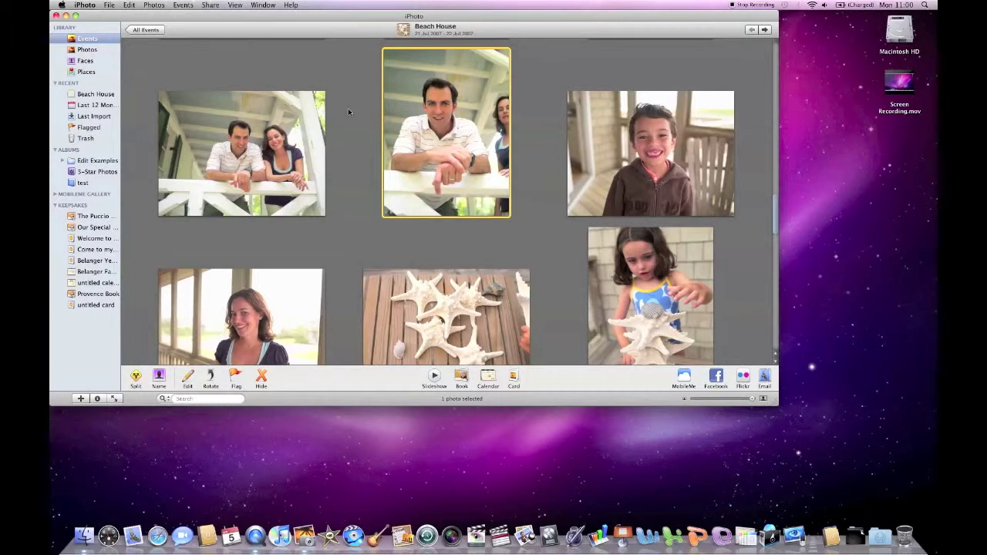
pyautogui.moveTo(423, 128)
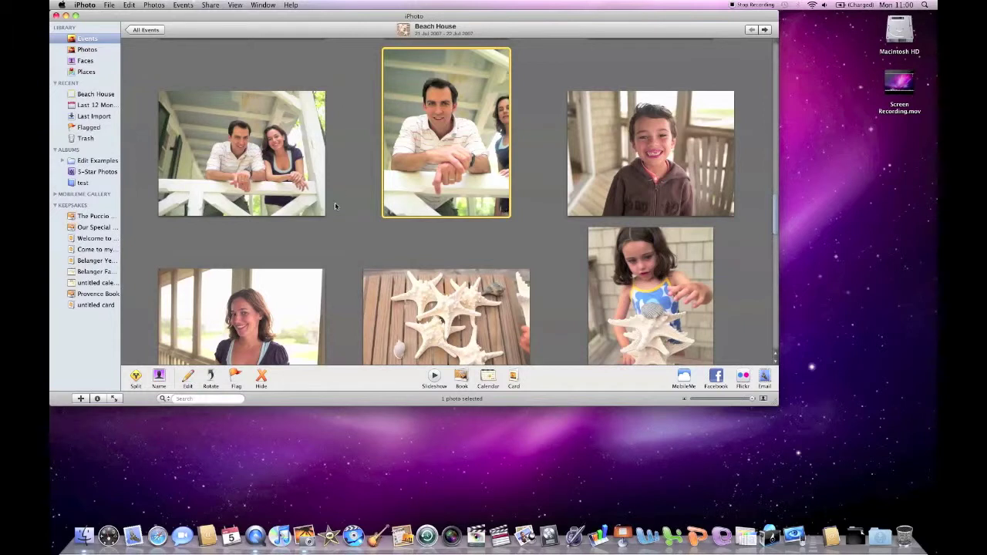
# - Reject the suggested name for the man's face in the selected porch photo and enter his correct first name
pyautogui.click(159, 377)
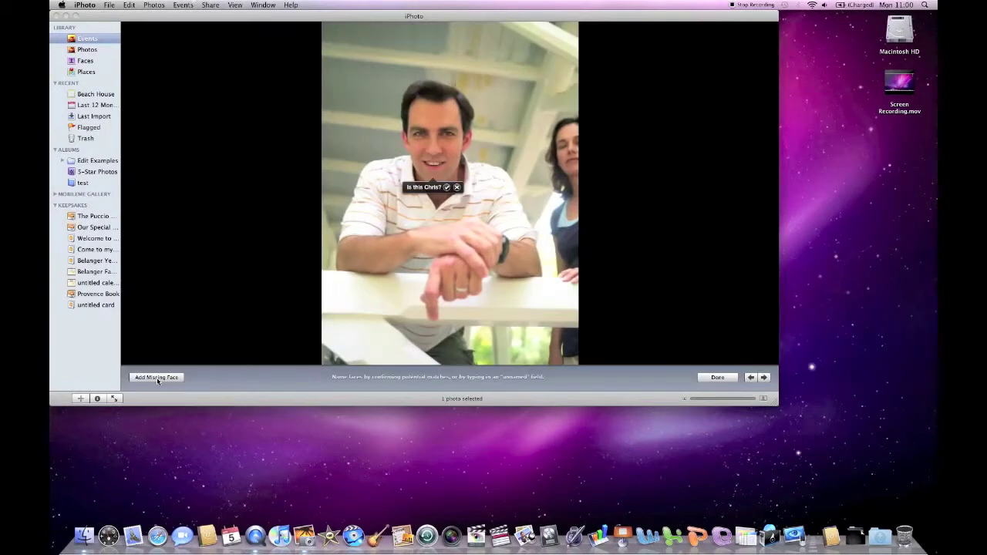
pyautogui.moveTo(433, 180)
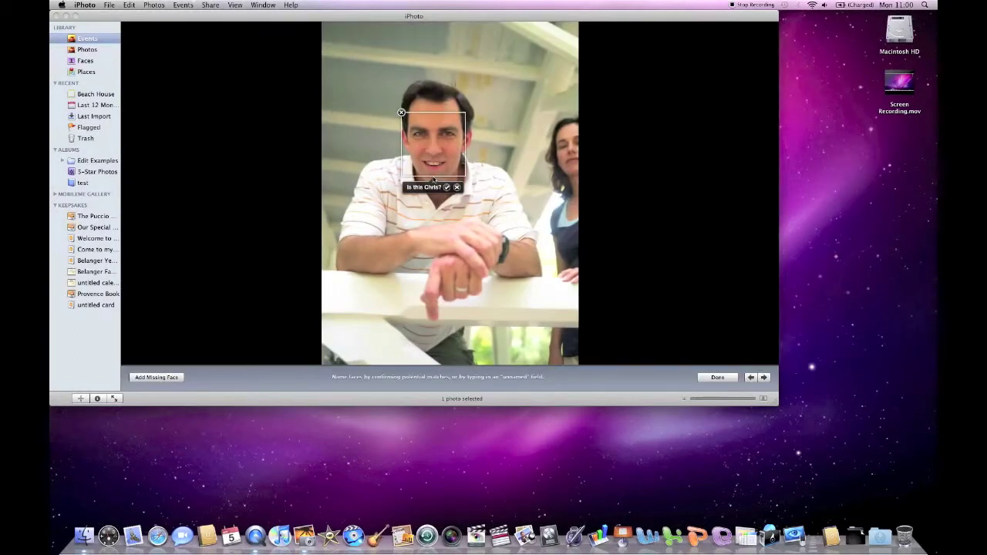
pyautogui.click(457, 189)
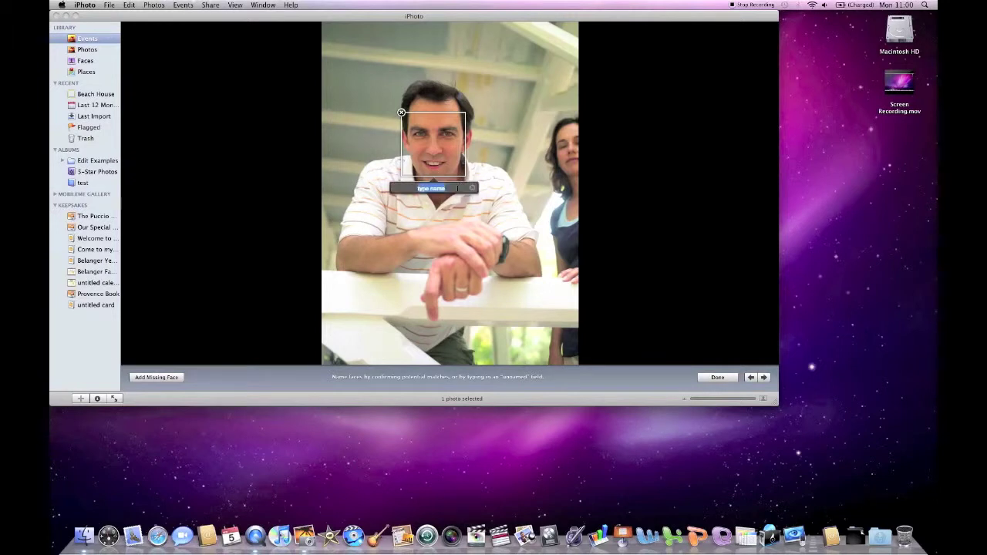
pyautogui.write('Robert')
pyautogui.press('Return')
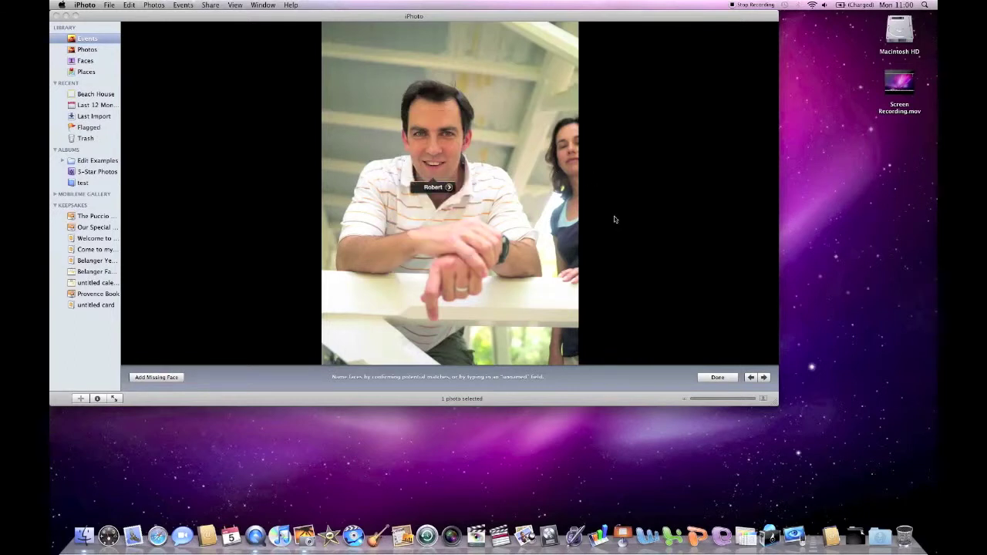
pyautogui.click(716, 377)
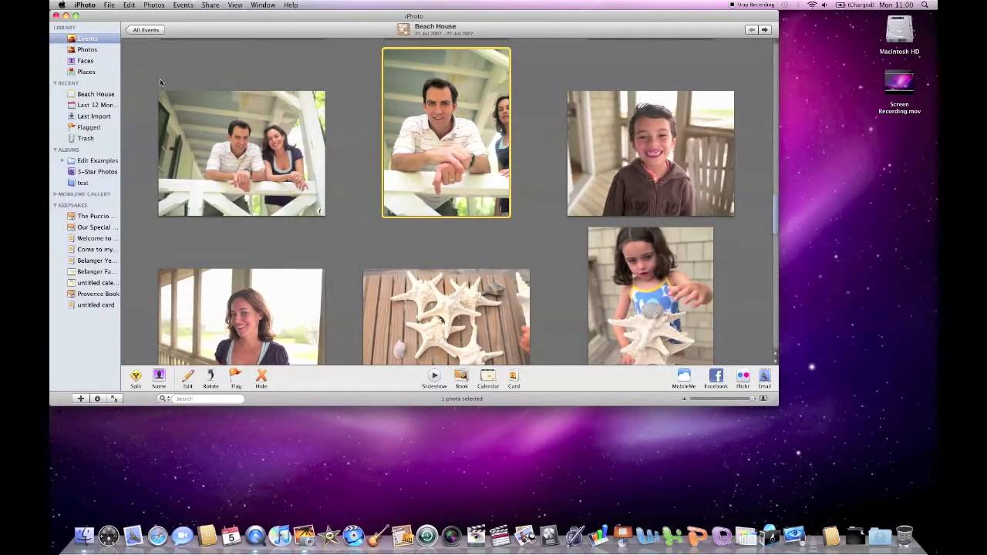
# - Open the newly named man's collection in Faces and review the suggested photos he may also appear in
pyautogui.click(88, 63)
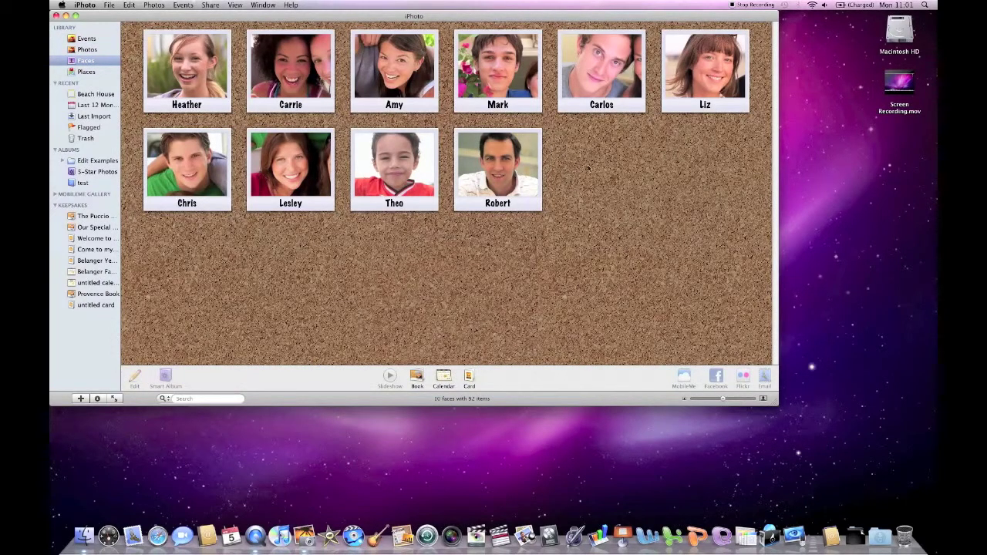
pyautogui.doubleClick(483, 185)
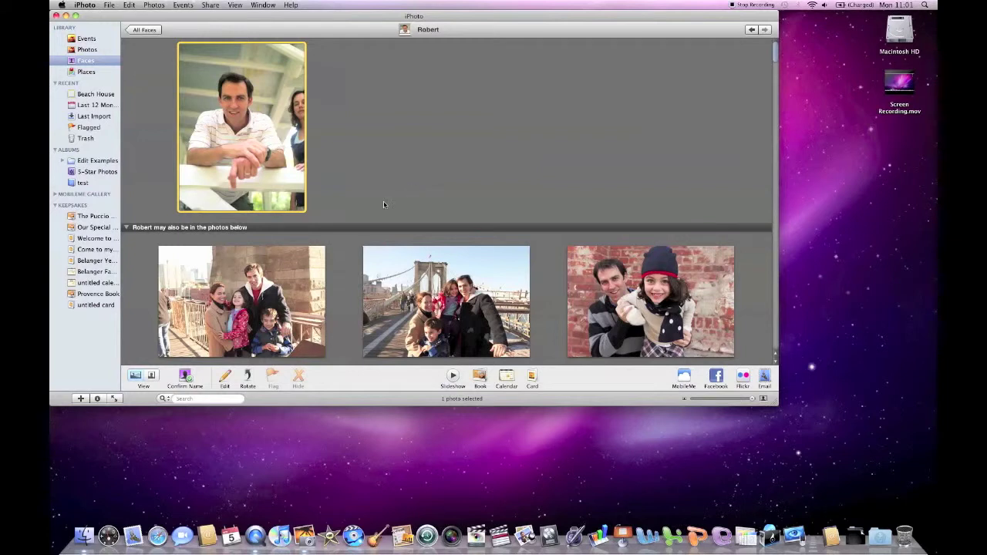
pyautogui.scroll(-3, 393, 200)
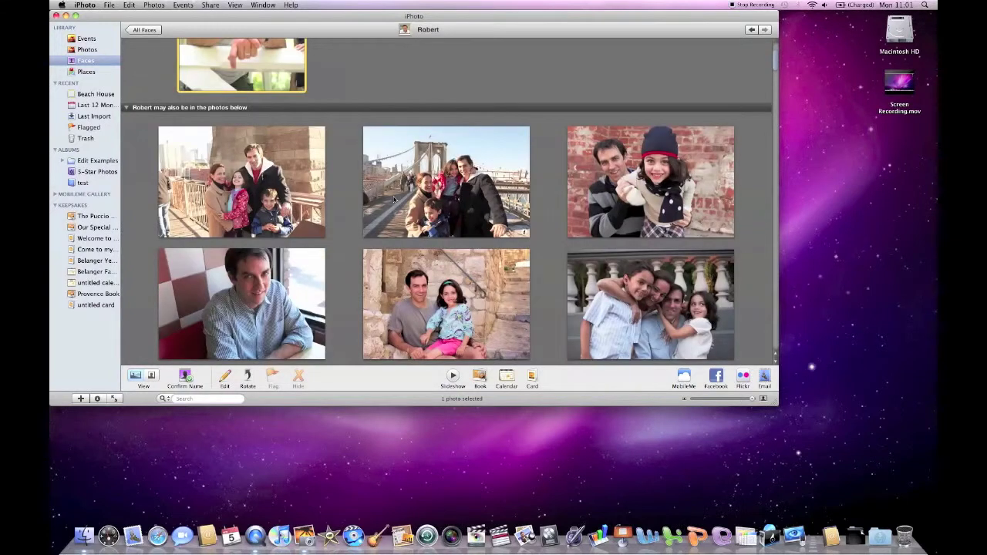
pyautogui.scroll(-4, 394, 200)
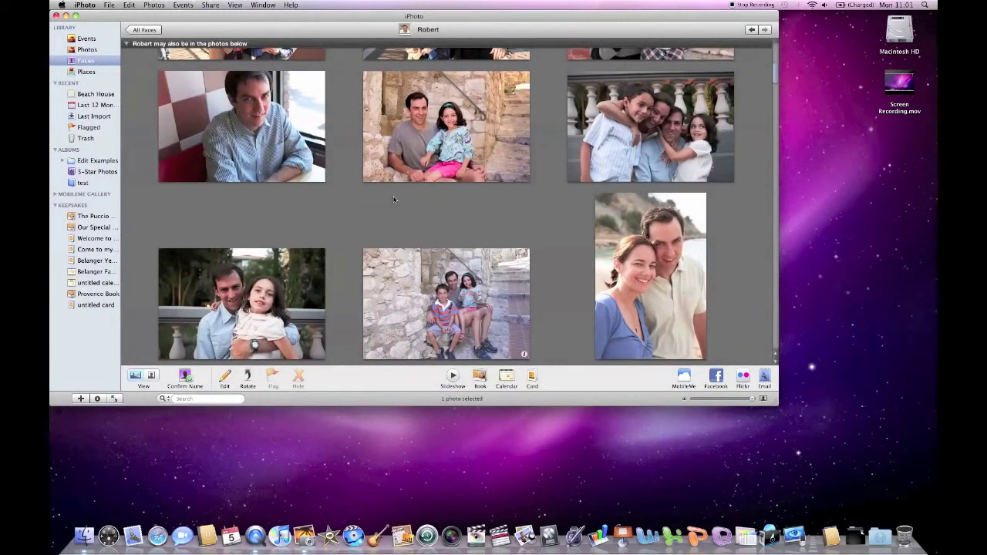
pyautogui.scroll(-4, 394, 200)
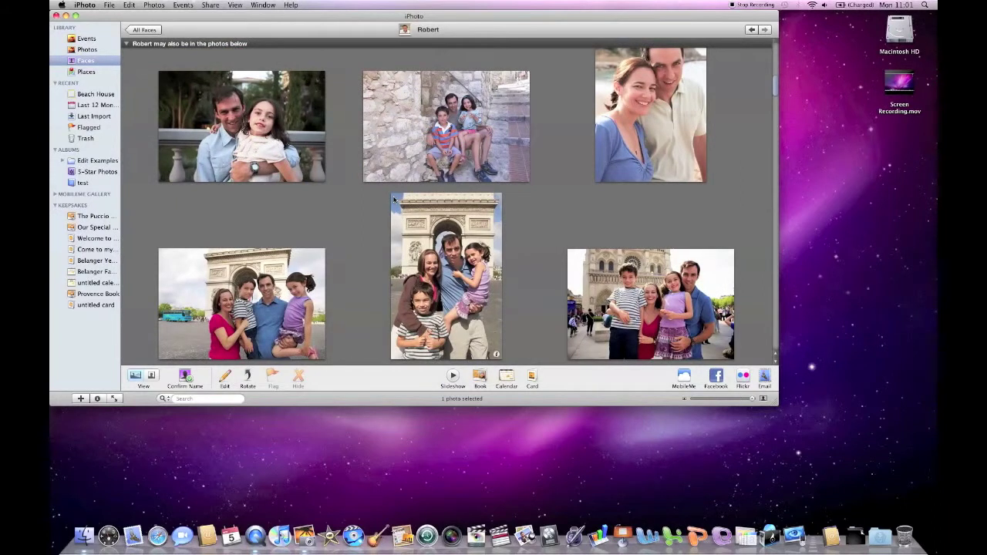
pyautogui.scroll(12, 394, 200)
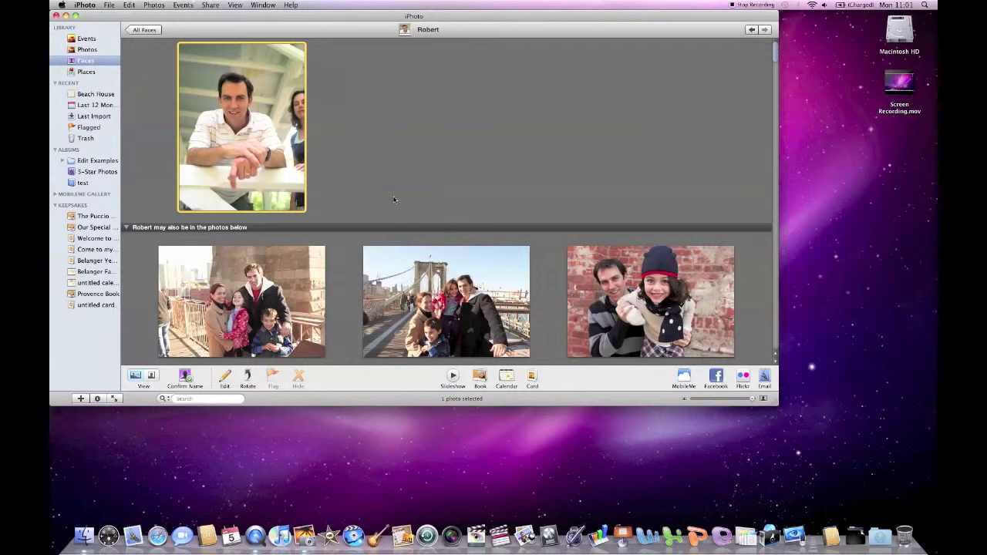
pyautogui.scroll(-7, 393, 200)
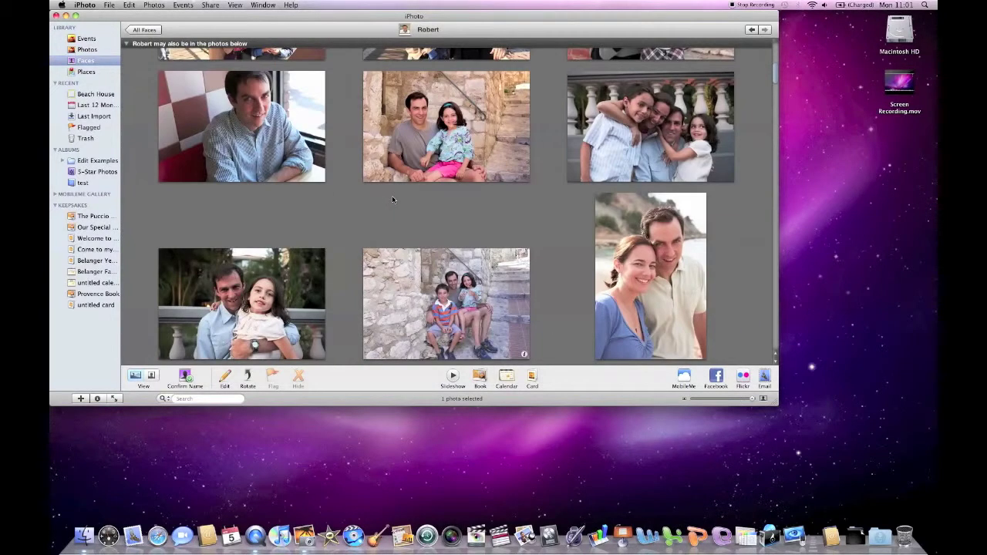
pyautogui.scroll(8, 392, 200)
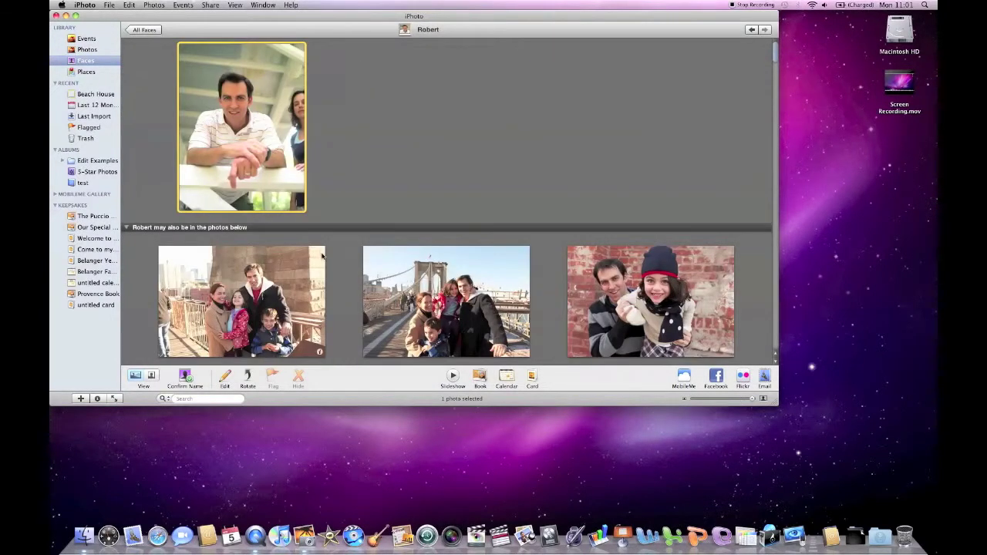
# - Start confirming names for the man's suggested photos and accept the three faces in the first suggested row
pyautogui.click(186, 377)
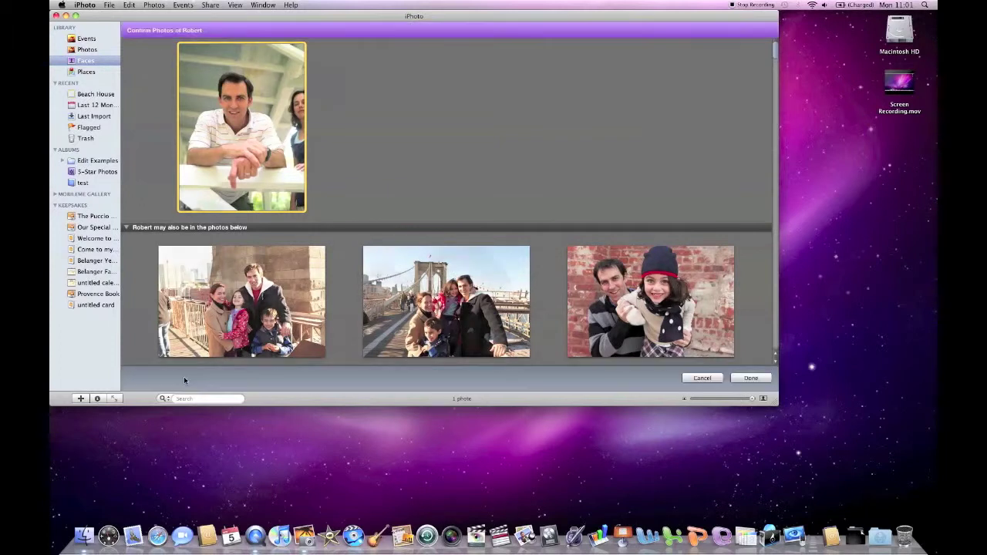
pyautogui.scroll(-10, 348, 248)
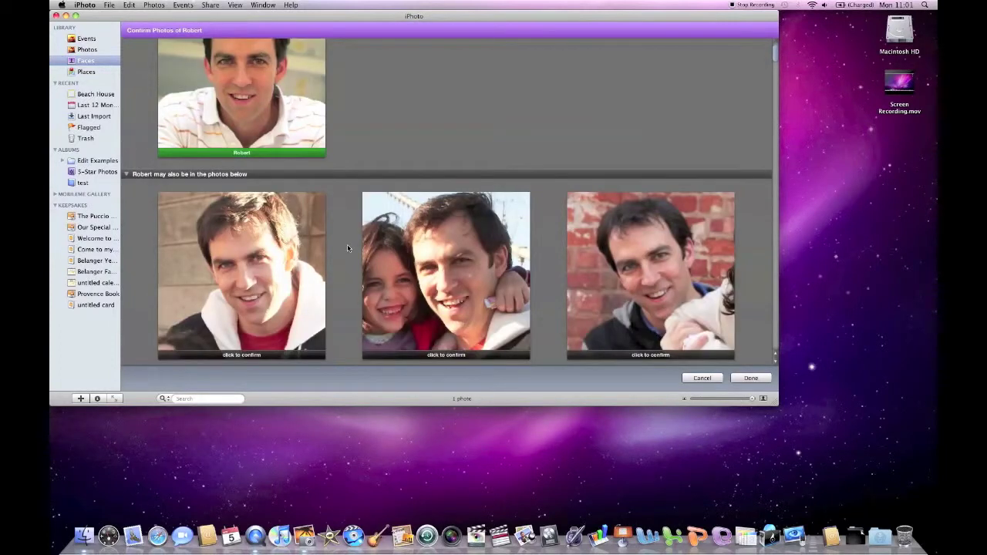
pyautogui.scroll(-5, 348, 247)
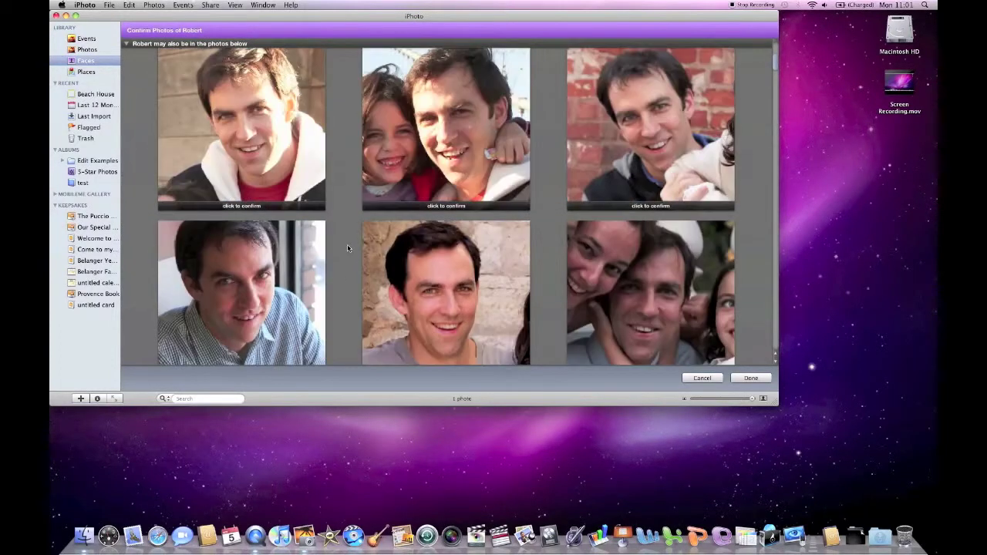
pyautogui.click(287, 165)
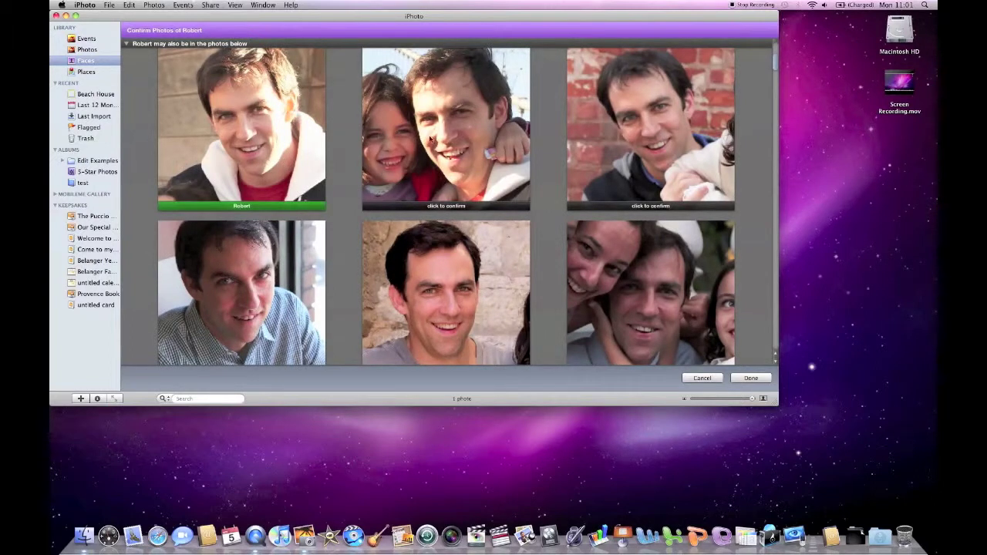
pyautogui.click(432, 141)
pyautogui.click(611, 137)
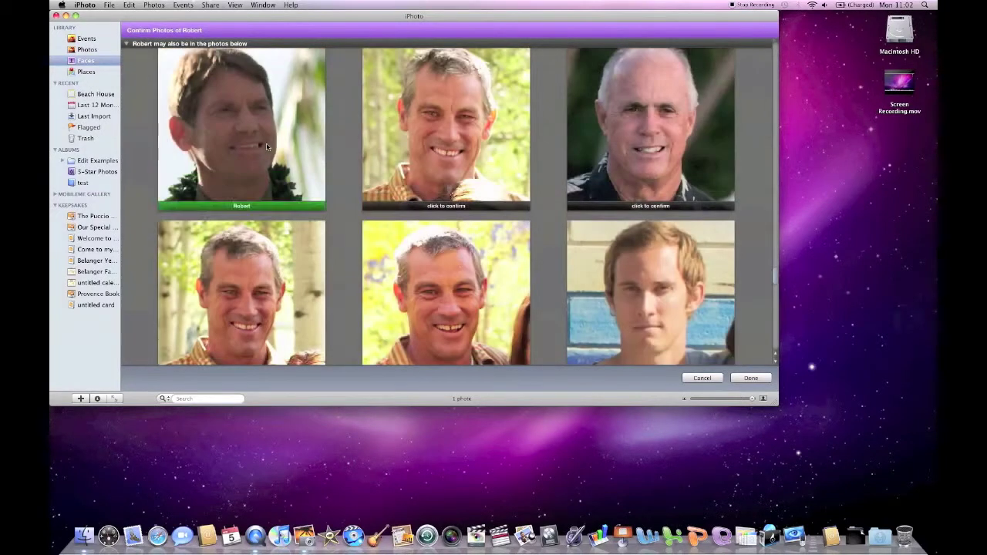
# - Reject the three non-matching older men further down the suggestions, marking each as not this person
pyautogui.click(266, 142)
pyautogui.click(453, 119)
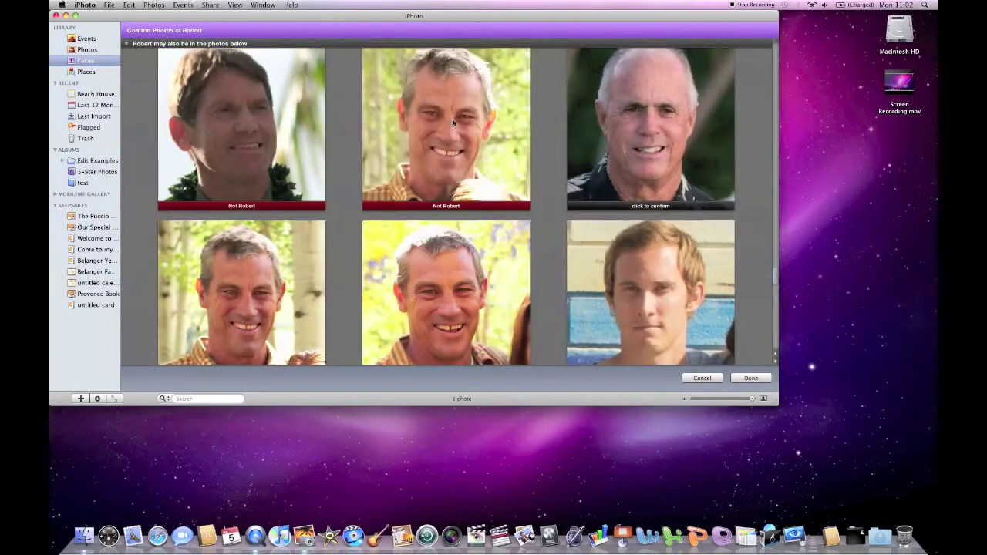
pyautogui.keyDown('alt'); pyautogui.click(689, 137); pyautogui.keyUp('alt')
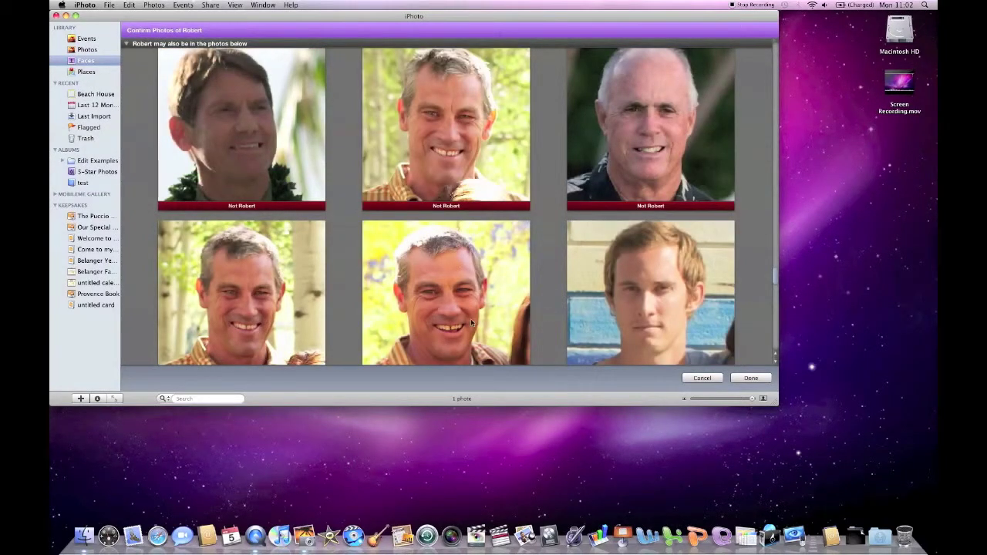
# - Confirm the man's faces in the remaining matching rows of suggestions and finish the name confirmation
pyautogui.scroll(15, 270, 306)
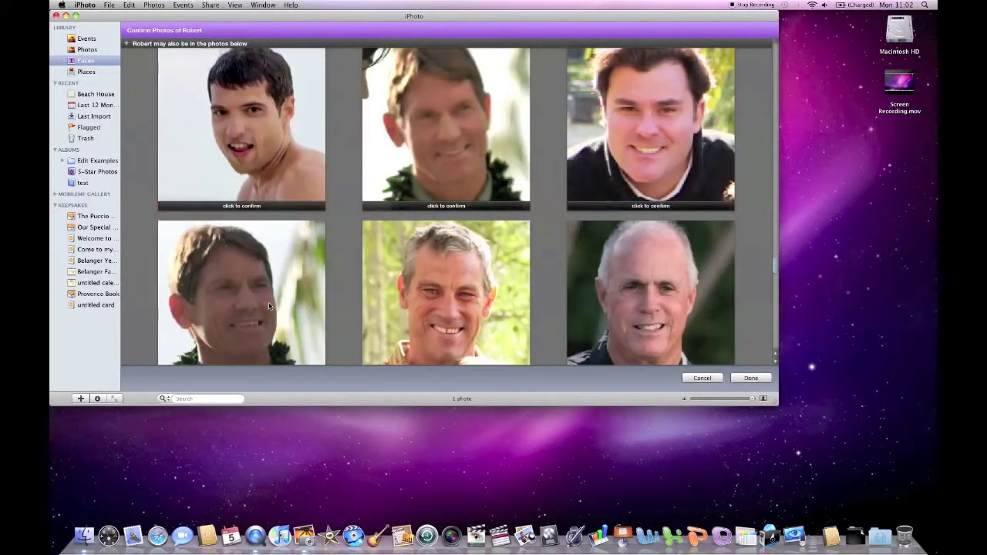
pyautogui.scroll(5, 270, 307)
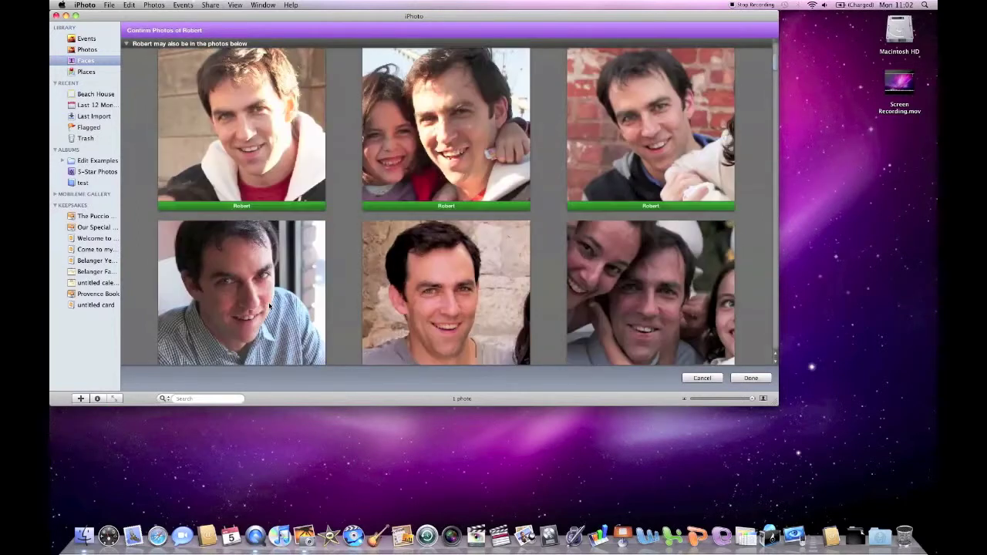
pyautogui.scroll(-1, 269, 307)
pyautogui.doubleClick(266, 318)
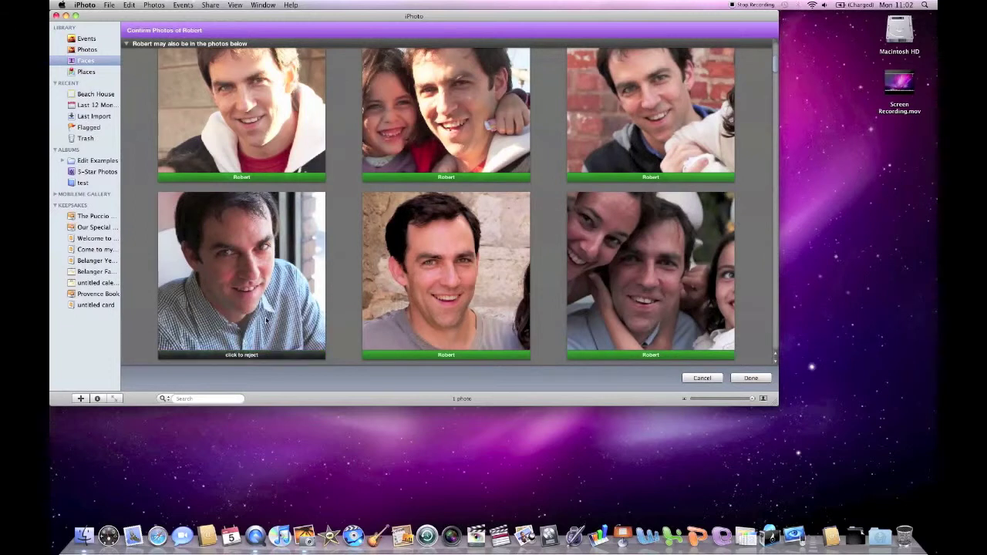
pyautogui.click(267, 319)
pyautogui.scroll(-4, 266, 319)
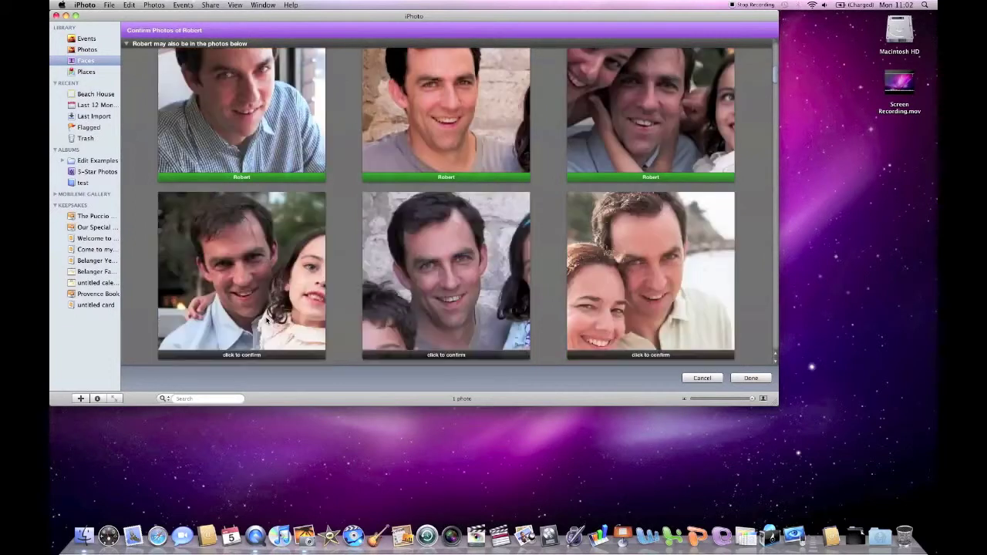
pyautogui.click(267, 319)
pyautogui.click(301, 139)
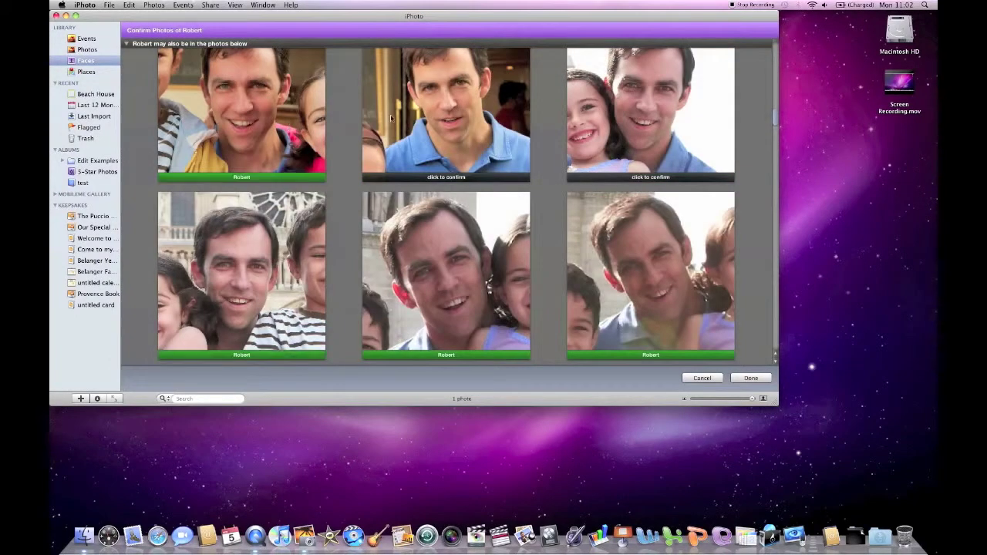
pyautogui.click(410, 124)
pyautogui.click(666, 129)
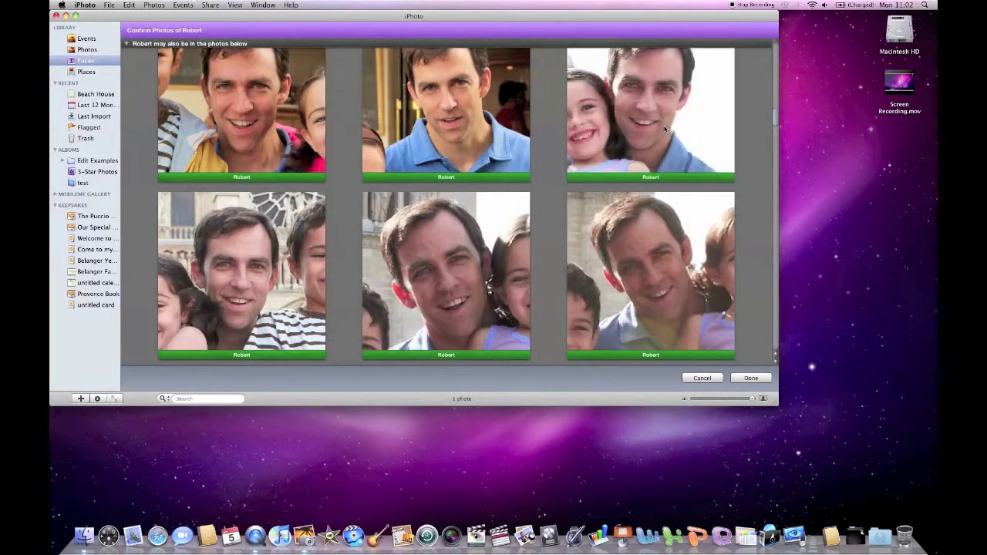
pyautogui.click(750, 380)
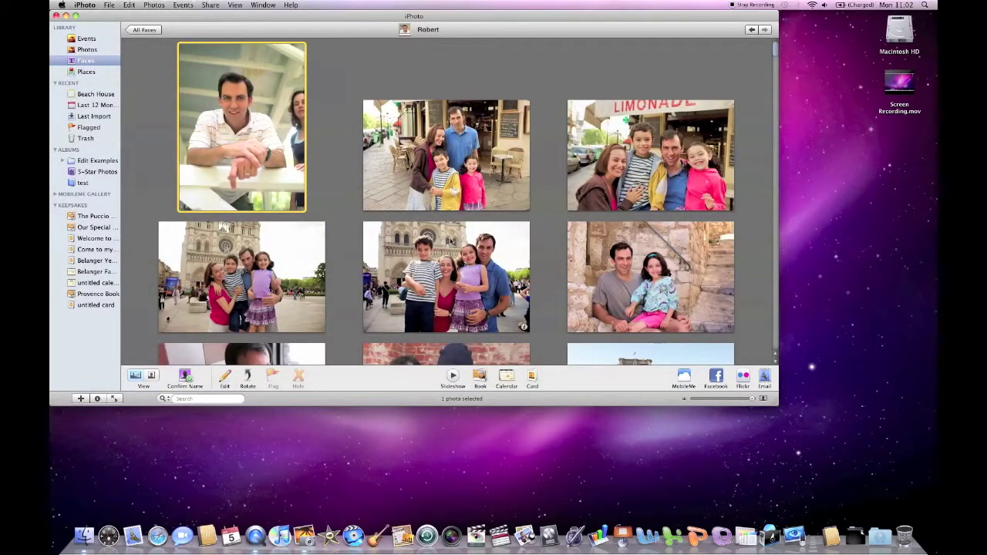
# - Reopen the man's collection from the Faces corkboard and set up a slideshow of it with the Scrapbook theme
pyautogui.click(144, 30)
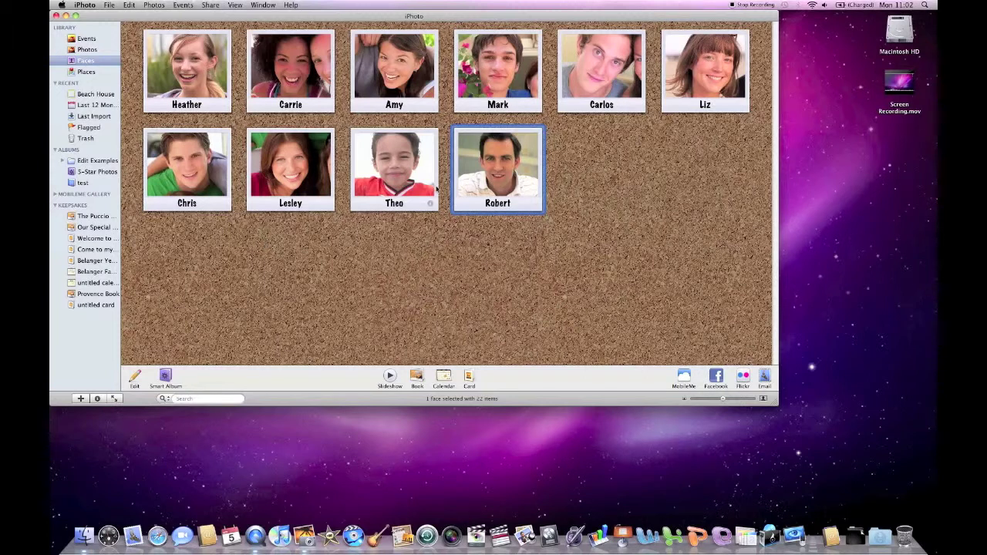
pyautogui.doubleClick(509, 176)
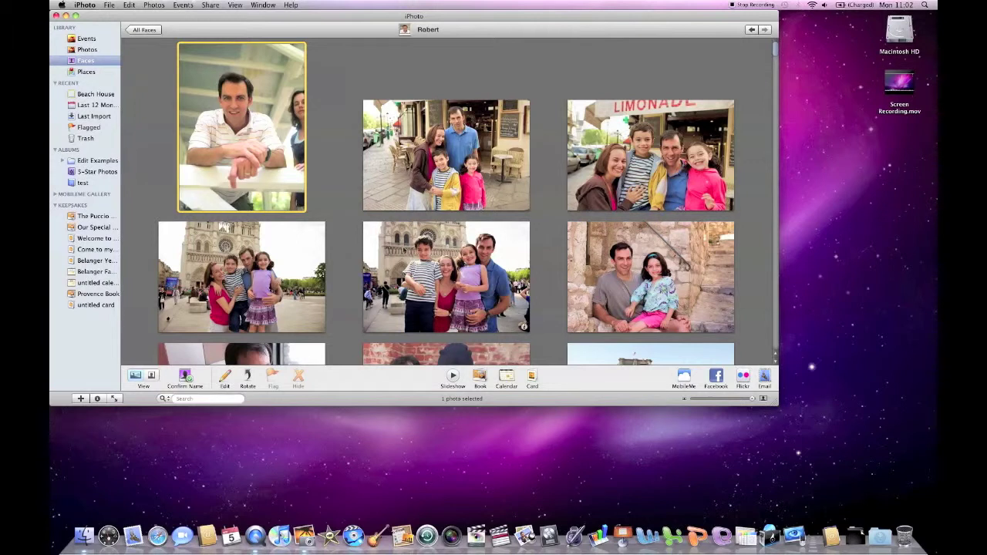
pyautogui.click(453, 375)
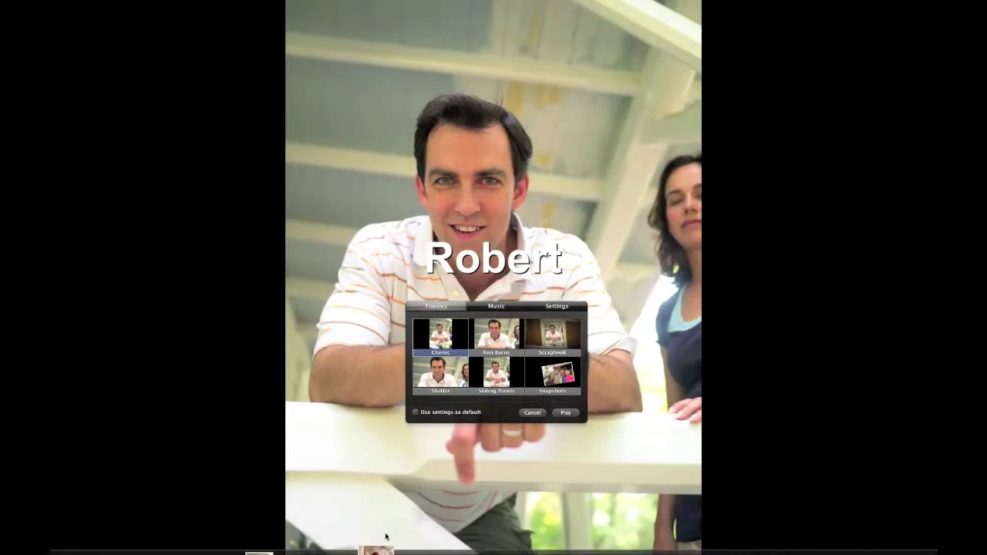
pyautogui.moveTo(443, 544)
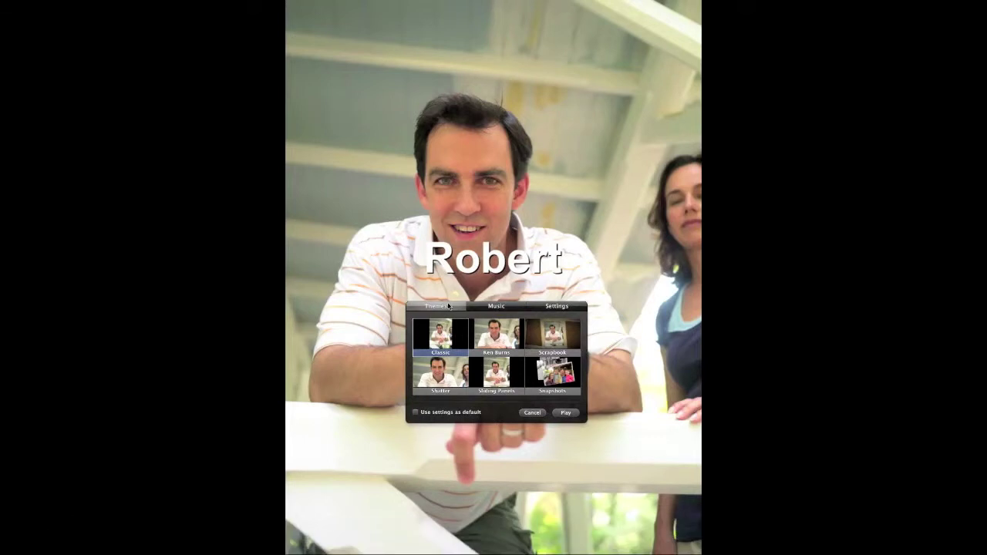
pyautogui.click(542, 332)
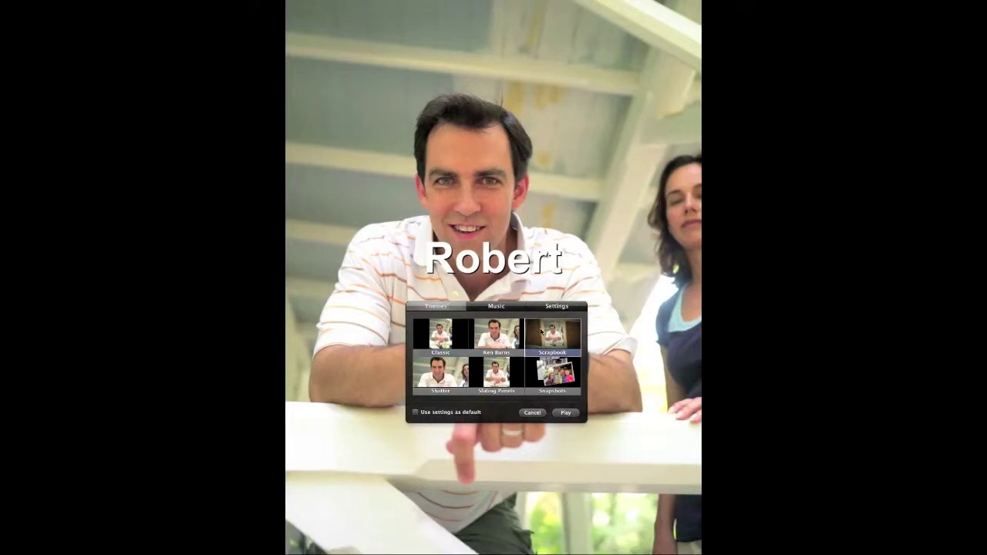
# - Check the slideshow's music sources and timing settings, keeping the existing options, and play the slideshow
pyautogui.click(498, 307)
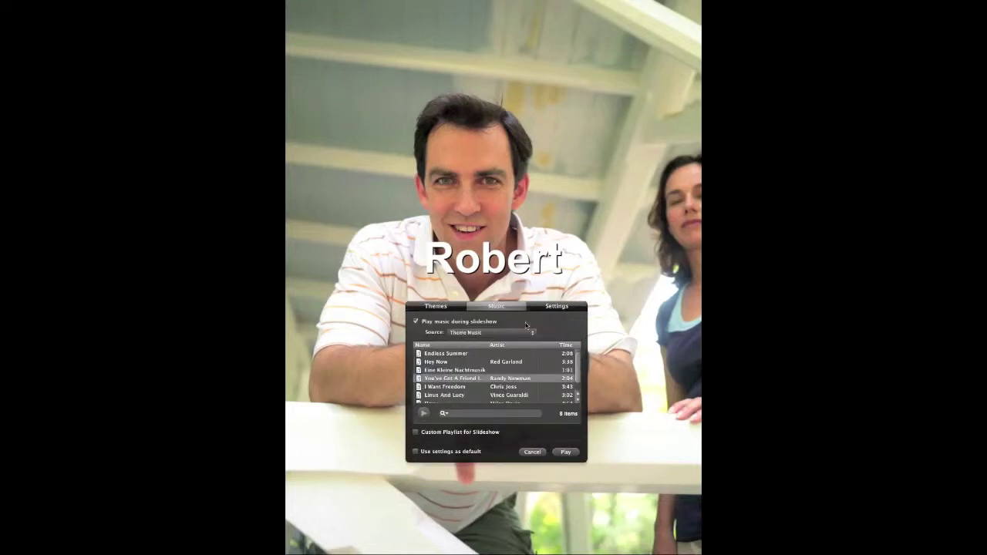
pyautogui.click(514, 334)
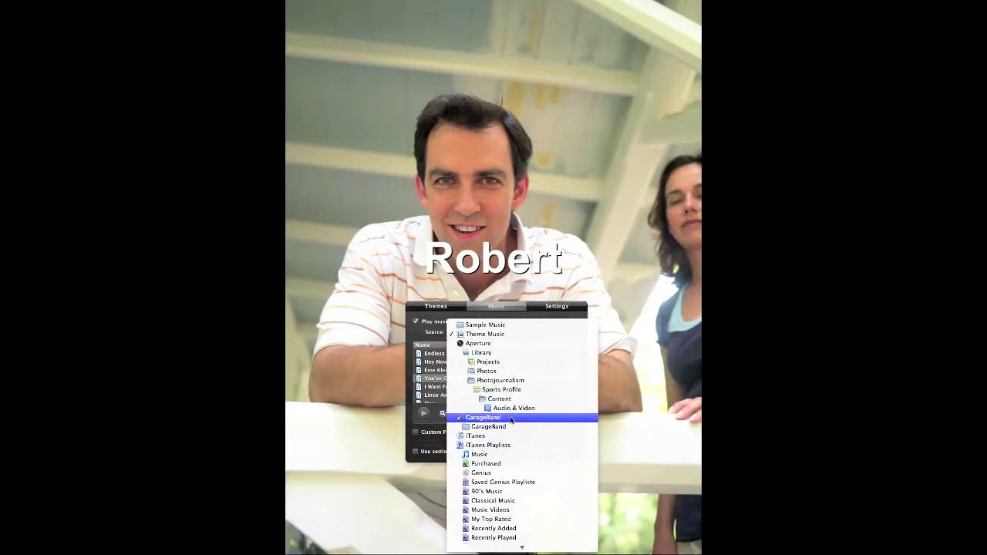
pyautogui.click(555, 310)
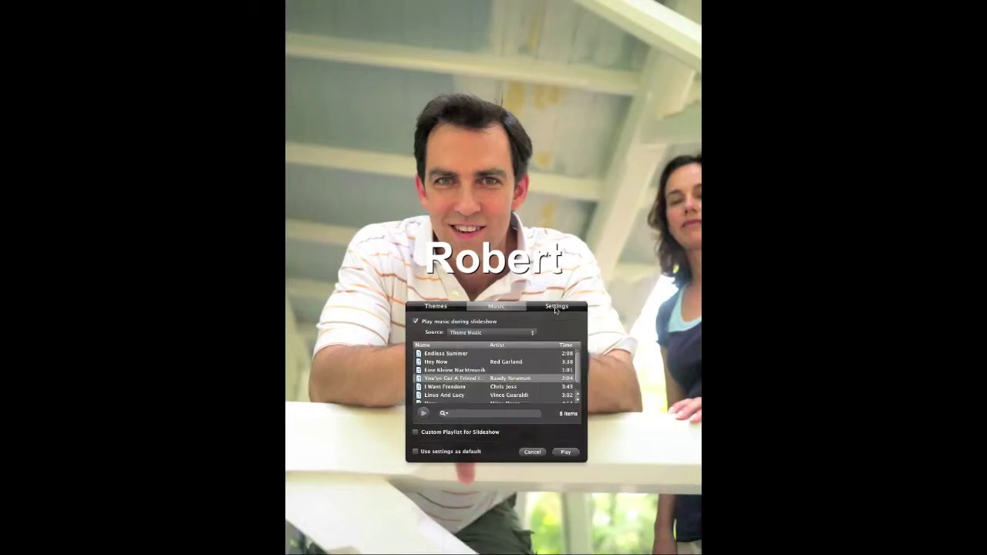
pyautogui.click(555, 310)
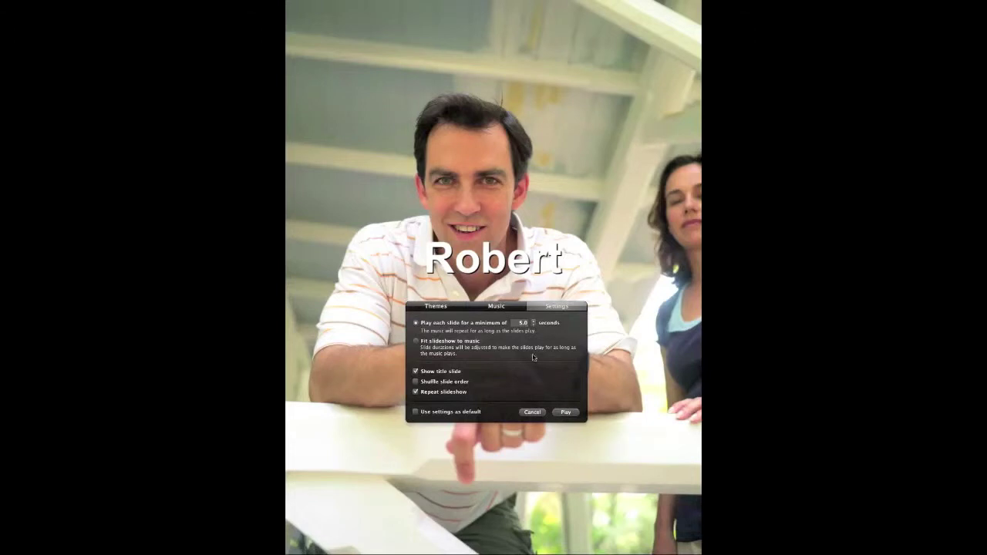
pyautogui.click(565, 413)
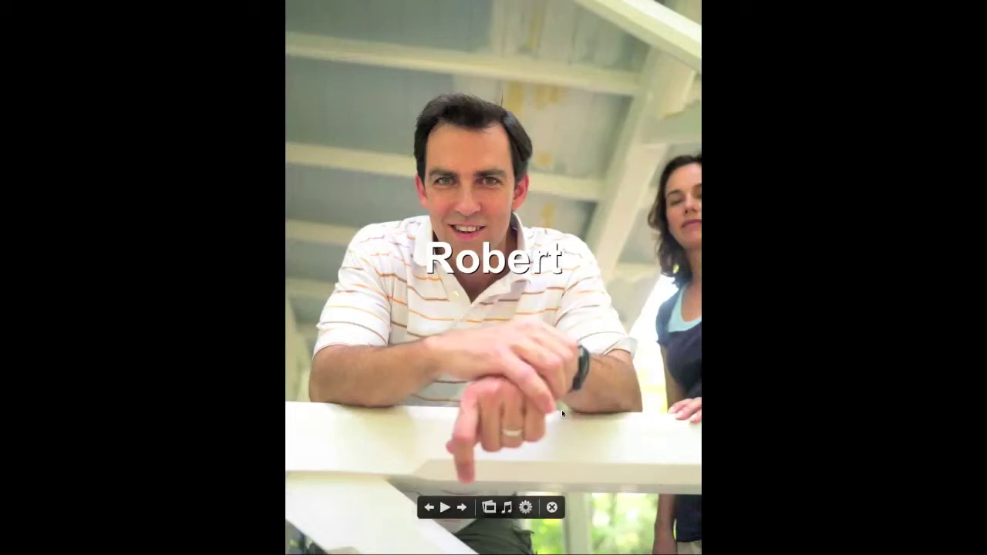